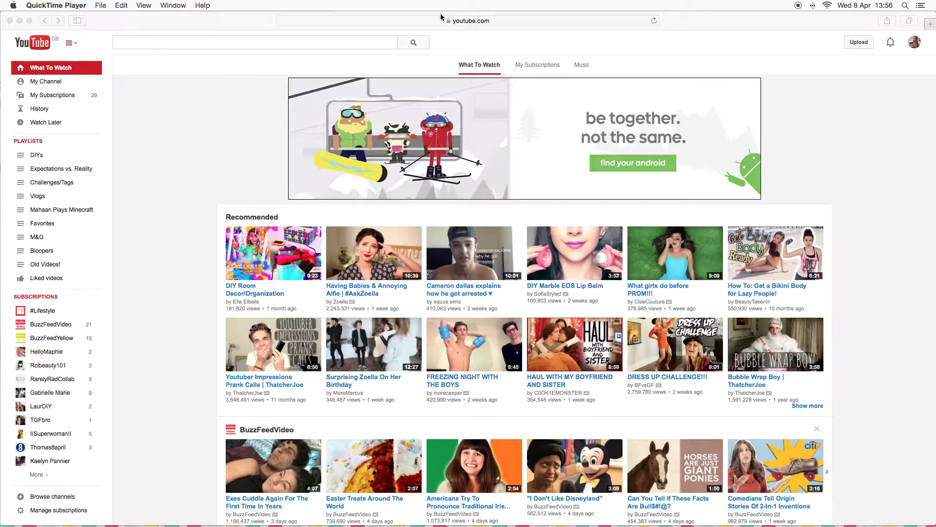
Step: Load dafont.com in Safari's address bar in place of the YouTube page
{"action": "left_click", "coordinate": [450, 23]}
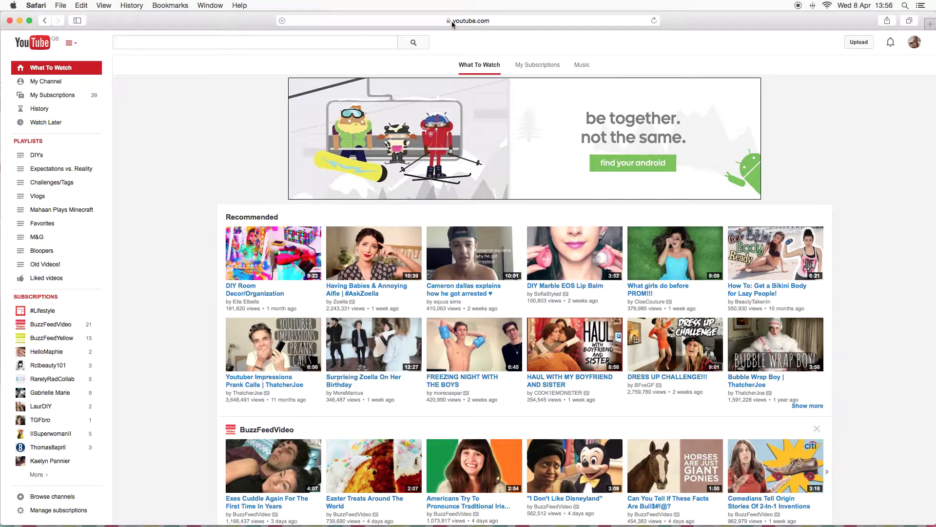
{"action": "left_click", "coordinate": [452, 22]}
{"action": "type", "text": "dafont.com"}
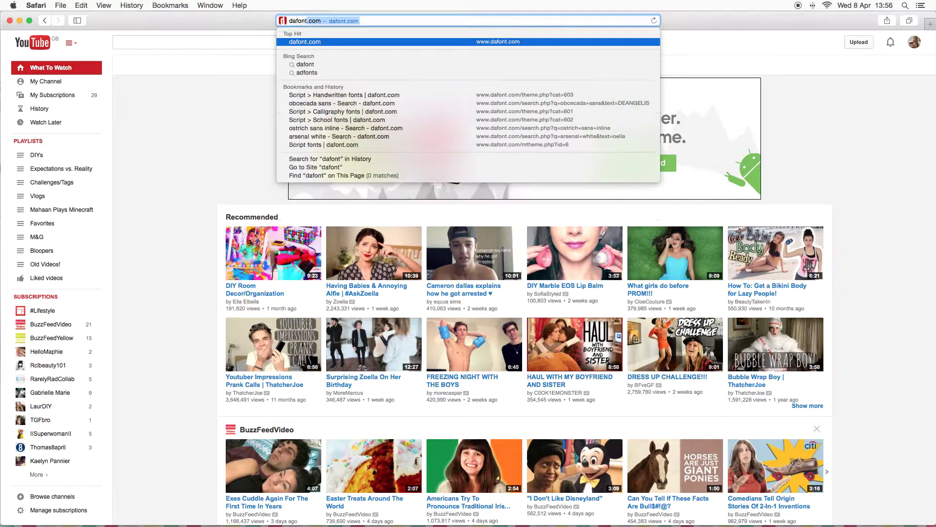
{"action": "key", "text": "Return"}
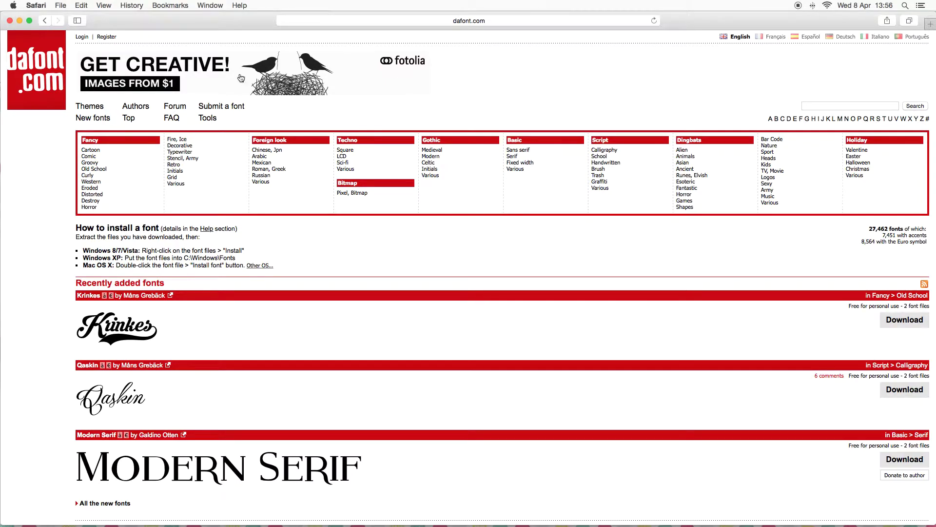
Step: Browse to DaFont's Script > Handwritten font listings and scroll to Jenna Sue
{"action": "scroll", "coordinate": [583, 171], "scroll_direction": "down", "scroll_amount": 1}
{"action": "left_click", "coordinate": [599, 156]}
{"action": "left_click", "coordinate": [616, 163]}
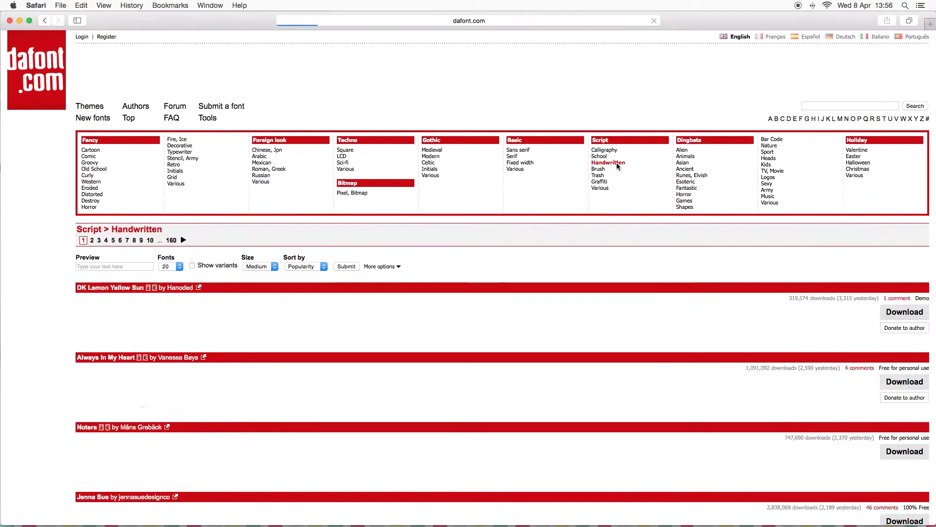
{"action": "scroll", "coordinate": [488, 185], "scroll_direction": "down", "scroll_amount": 10}
Step: Download Jenna Sue as JennaSue.ttf and show Safari's downloads list
{"action": "left_click", "coordinate": [906, 228]}
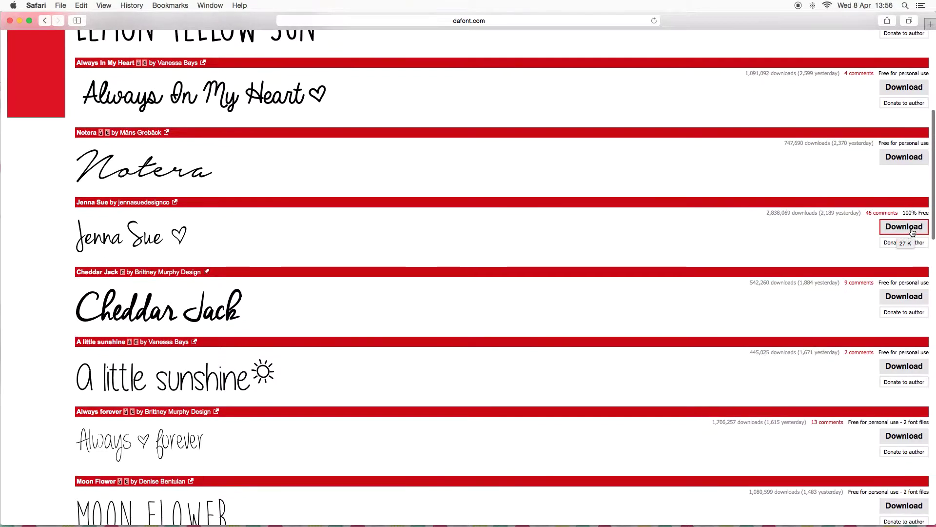
{"action": "left_click", "coordinate": [914, 227]}
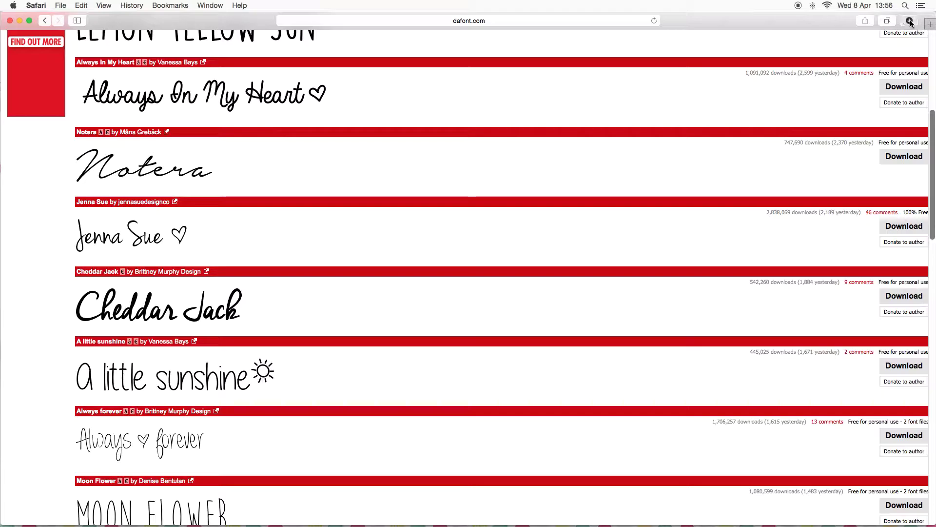
{"action": "left_click", "coordinate": [910, 21]}
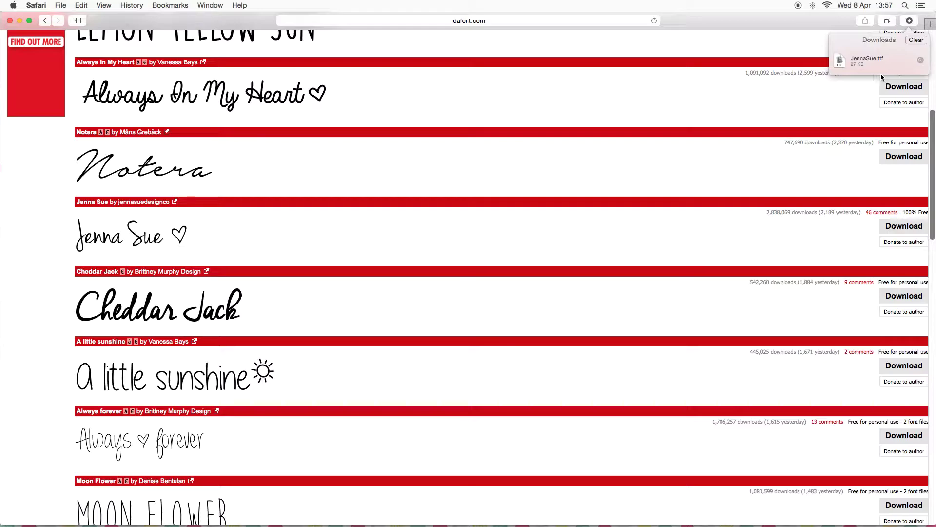
Step: Reveal JennaSue.ttf in Finder's Downloads folder and narrow Safari to expose the desktop
{"action": "left_click", "coordinate": [921, 60]}
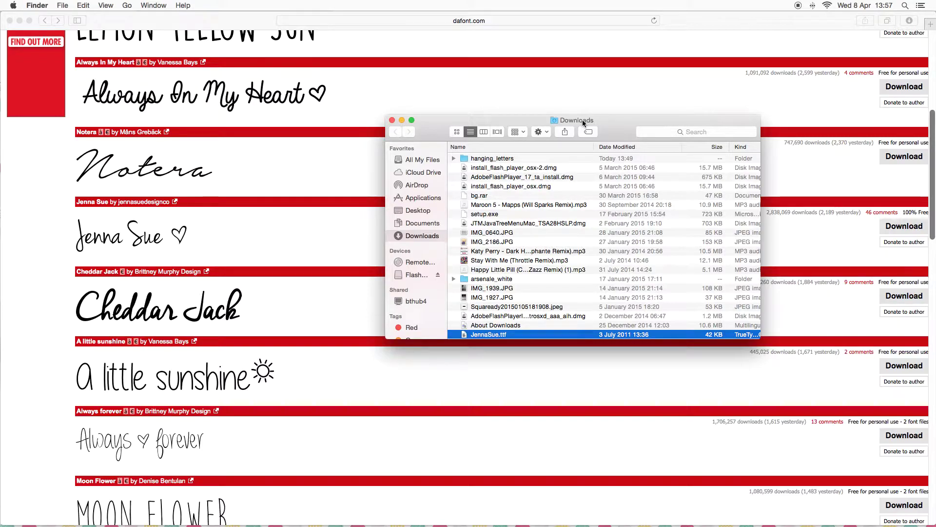
{"action": "scroll", "coordinate": [560, 294], "scroll_direction": "right", "scroll_amount": 1}
{"action": "scroll", "coordinate": [560, 296], "scroll_direction": "left", "scroll_amount": 1}
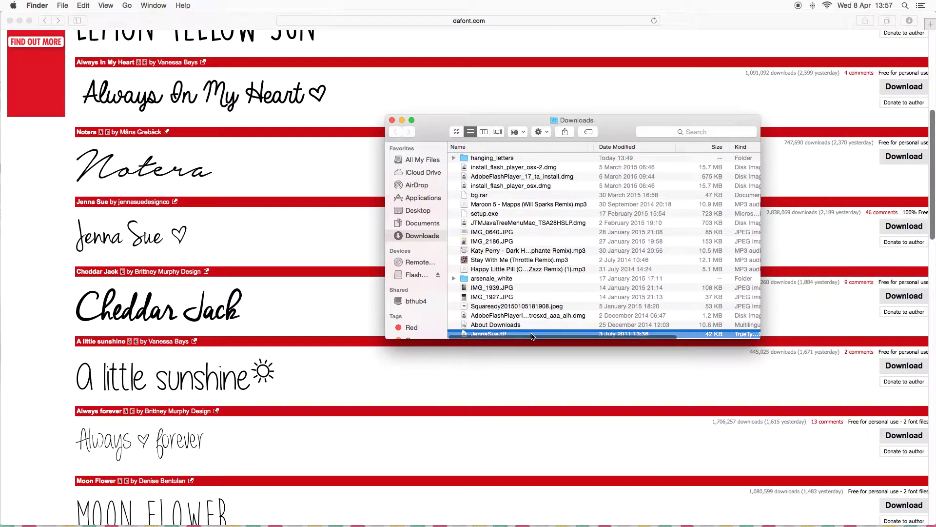
{"action": "left_click", "coordinate": [932, 212]}
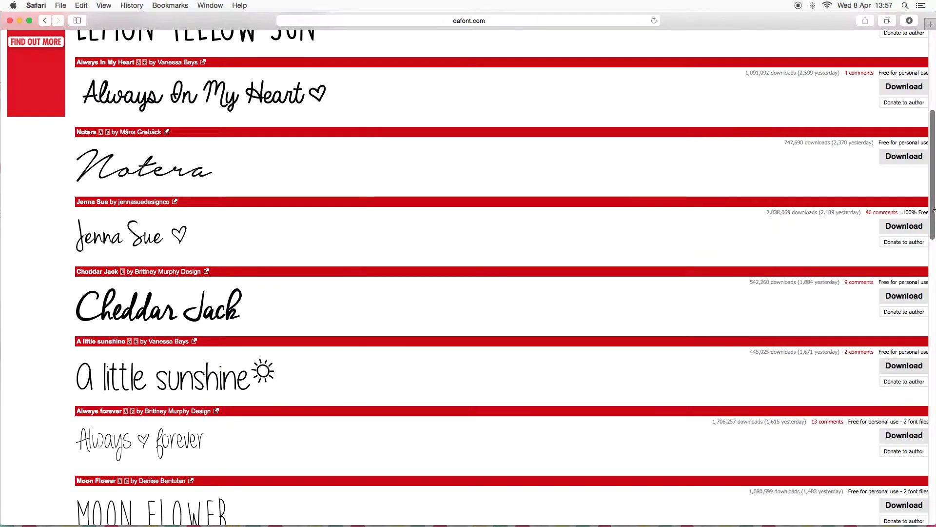
{"action": "left_click_drag", "start_coordinate": [932, 212], "coordinate": [246, 226]}
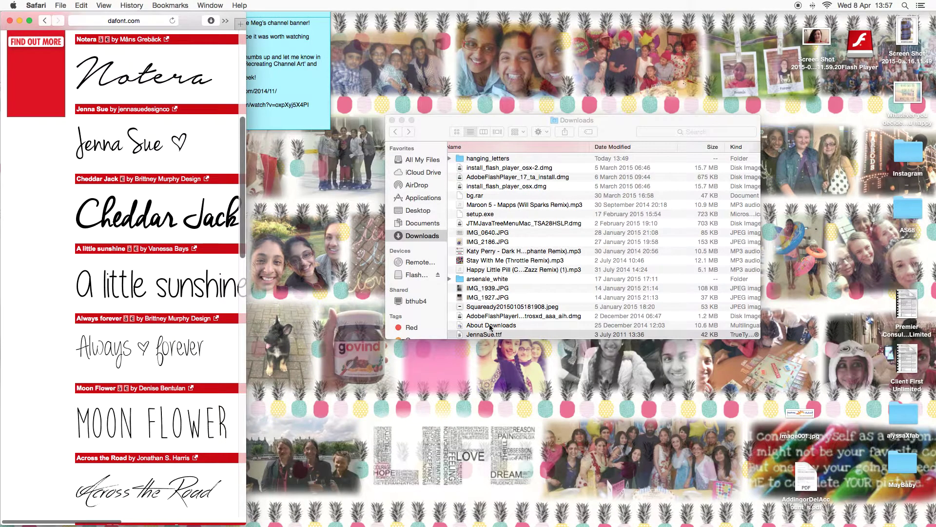
Step: Move JennaSue.ttf and the arsenale_white folder to the desktop and close Downloads
{"action": "left_click_drag", "start_coordinate": [501, 334], "coordinate": [814, 177]}
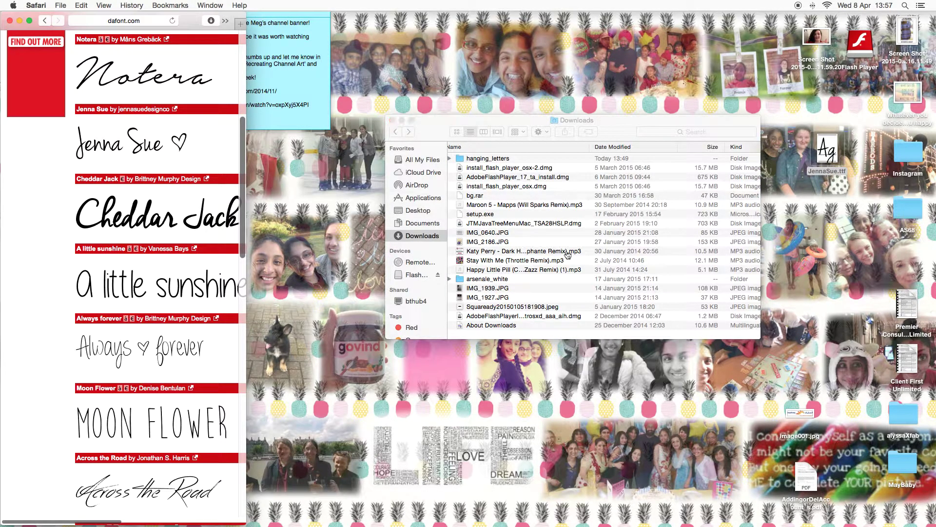
{"action": "left_click_drag", "start_coordinate": [474, 282], "coordinate": [804, 234]}
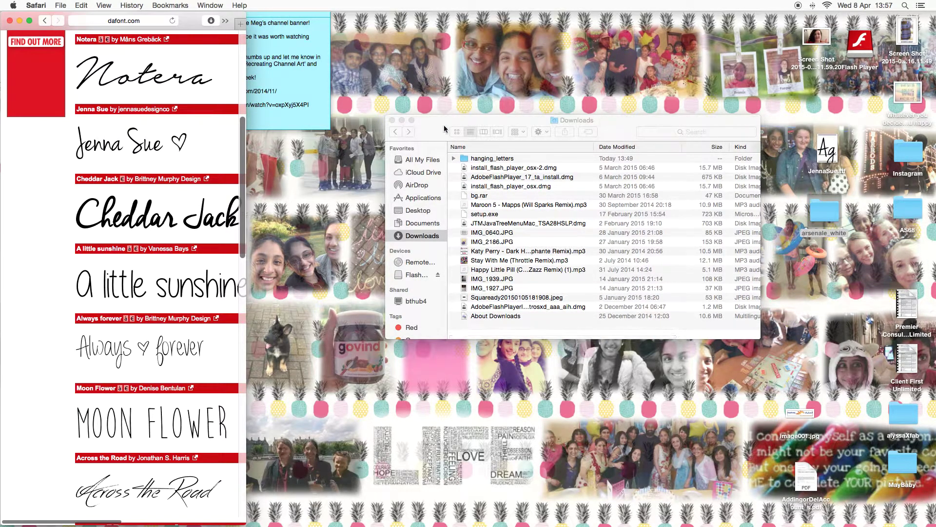
{"action": "left_click", "coordinate": [392, 120]}
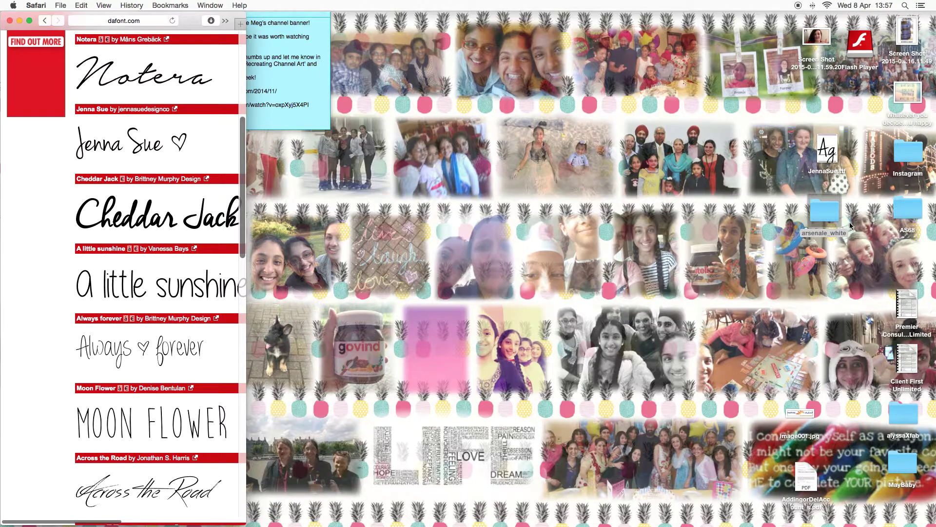
Step: Look inside arsenale_white, then open JennaSue.ttf to preview Jenna Sue Regular in Font Book
{"action": "double_click", "coordinate": [824, 212]}
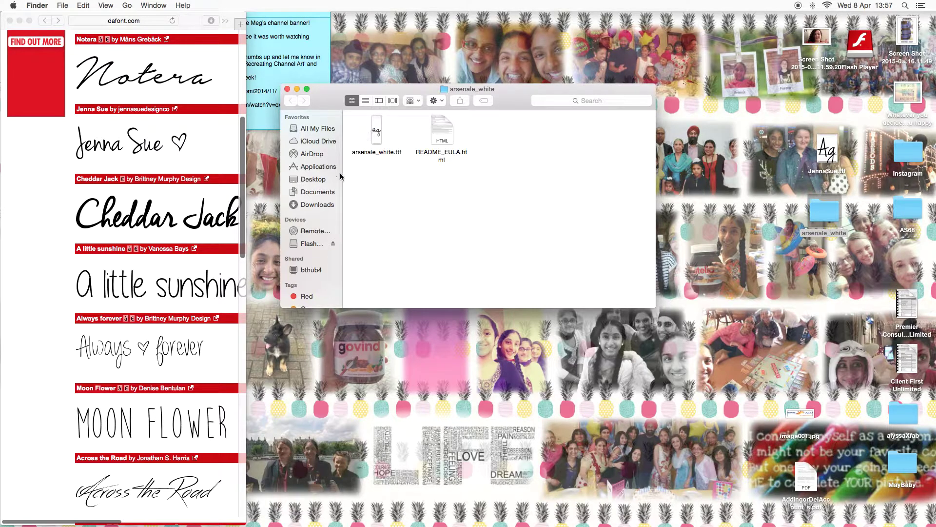
{"action": "left_click", "coordinate": [288, 90]}
{"action": "left_click", "coordinate": [825, 148]}
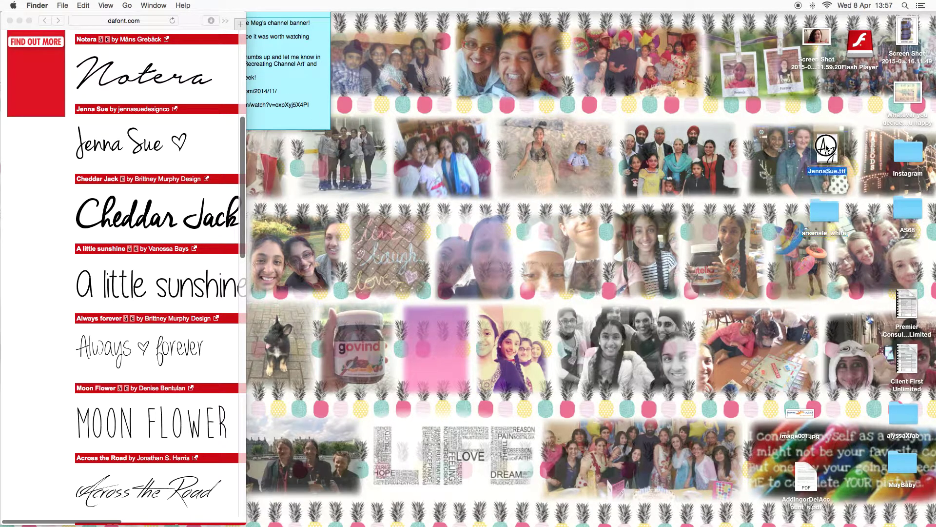
{"action": "double_click", "coordinate": [825, 152]}
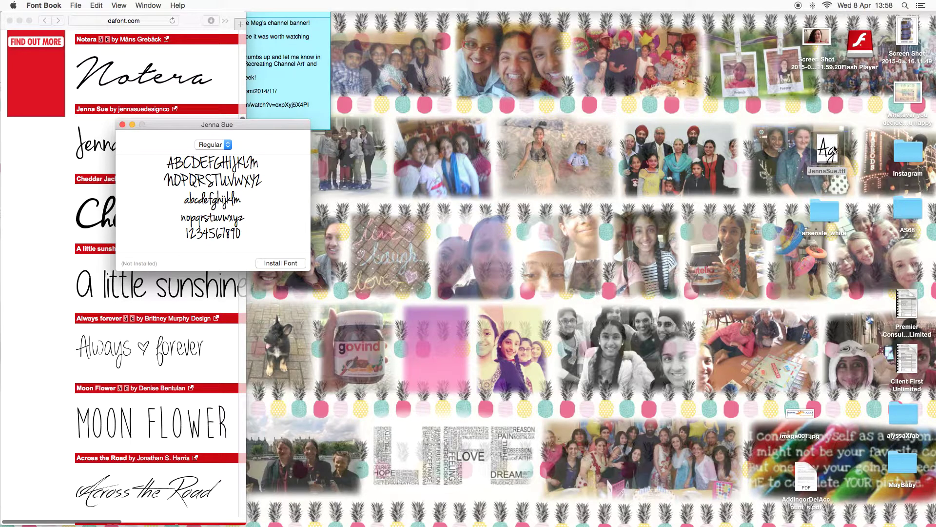
Step: Install Jenna Sue Regular into Font Book's User fonts and close the window
{"action": "left_click", "coordinate": [280, 263]}
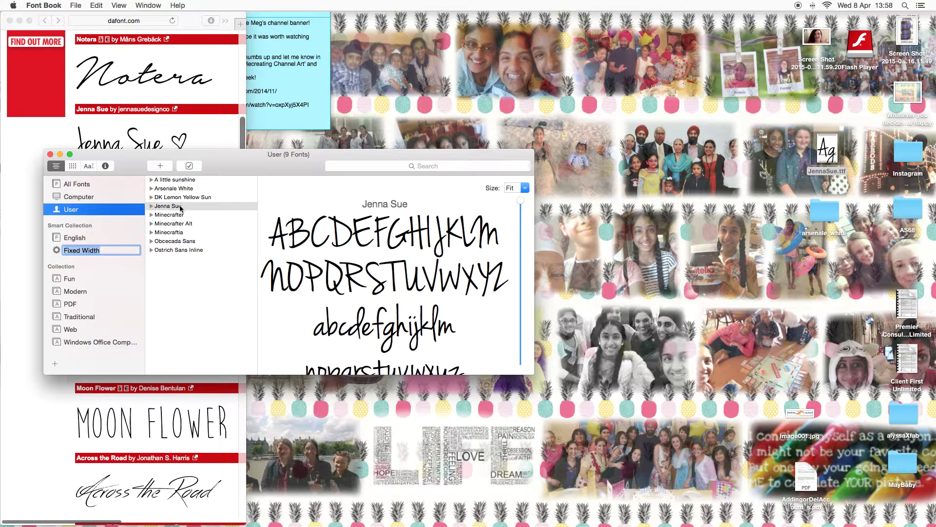
{"action": "left_click", "coordinate": [49, 154]}
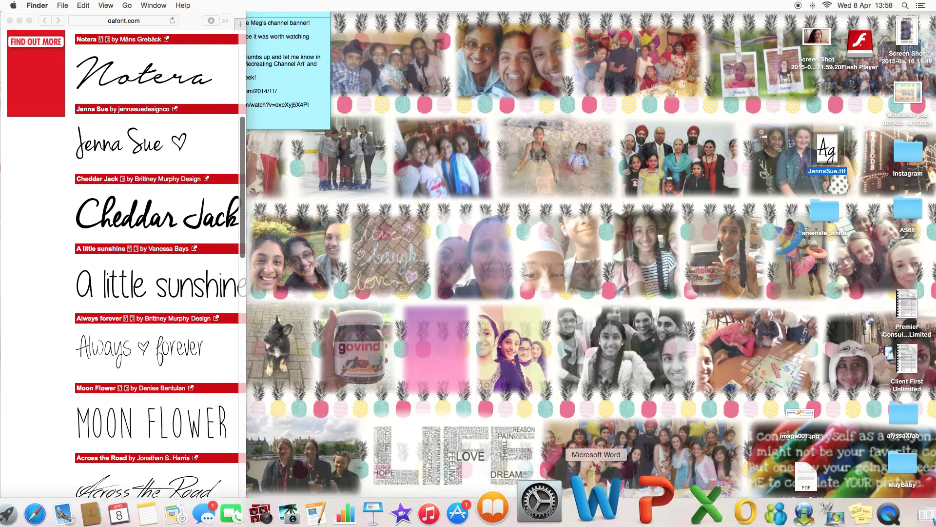
Step: Launch PowerPoint, create a blank White presentation and edit the slide title
{"action": "left_click", "coordinate": [624, 504]}
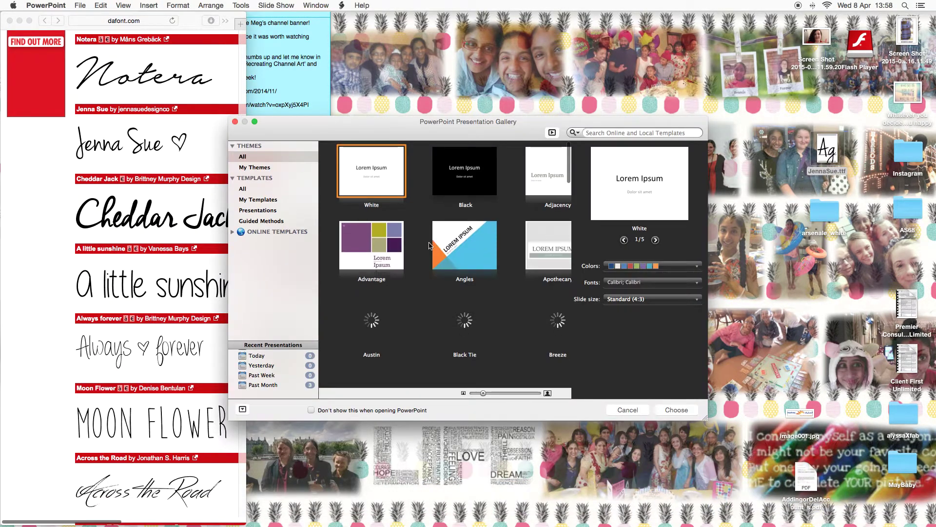
{"action": "double_click", "coordinate": [384, 178]}
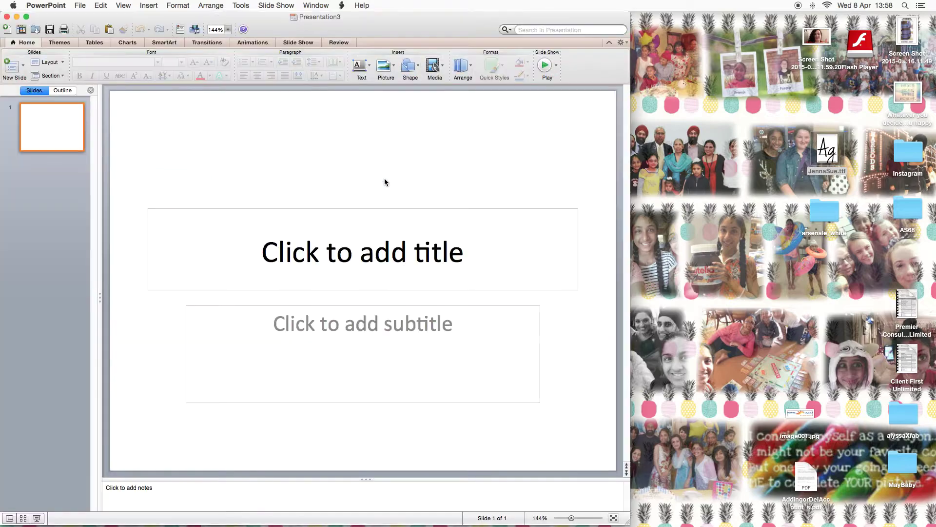
{"action": "left_click", "coordinate": [403, 260]}
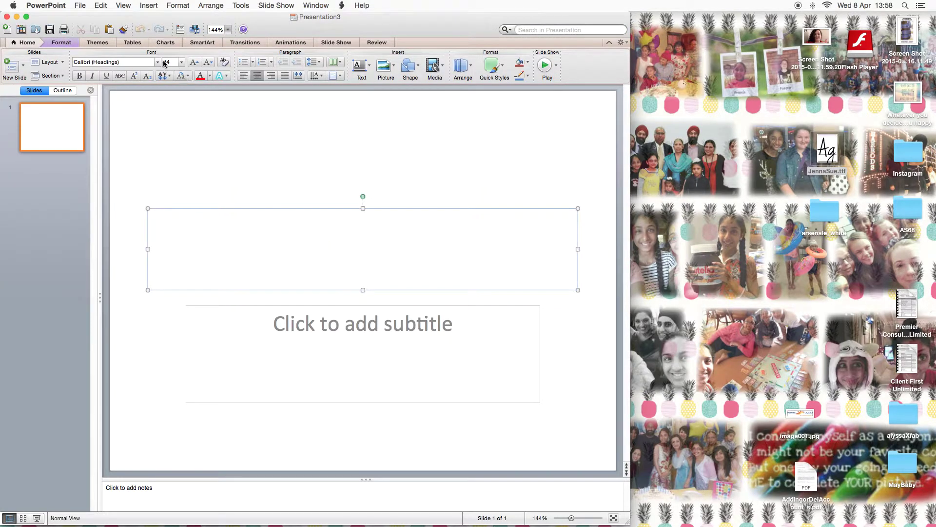
Step: Set the title font to JennaSue, then close the presentation
{"action": "left_click", "coordinate": [135, 64]}
{"action": "type", "text": "JennaSue"}
{"action": "key", "text": "Return"}
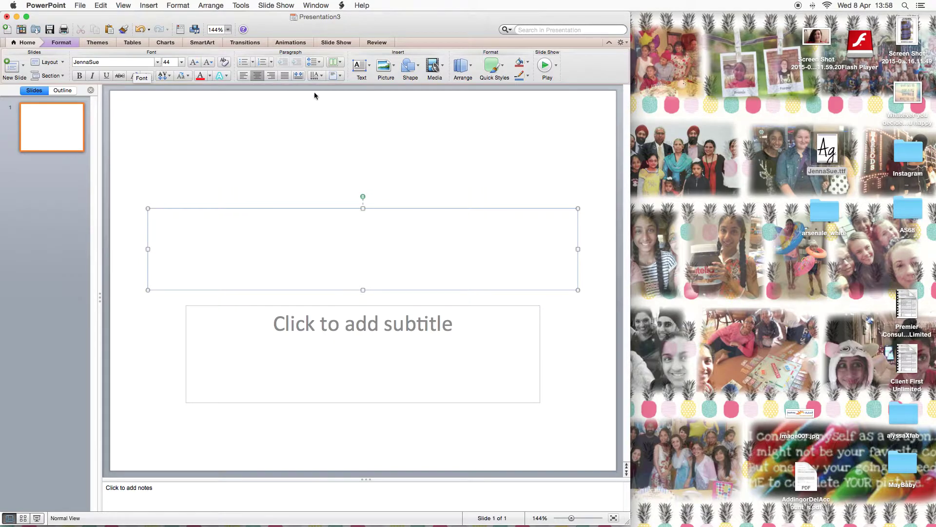
{"action": "left_click", "coordinate": [7, 16]}
Step: Discard the presentation unsaved, quit PowerPoint from the Dock, and relaunch it to load the new font
{"action": "left_click", "coordinate": [273, 83]}
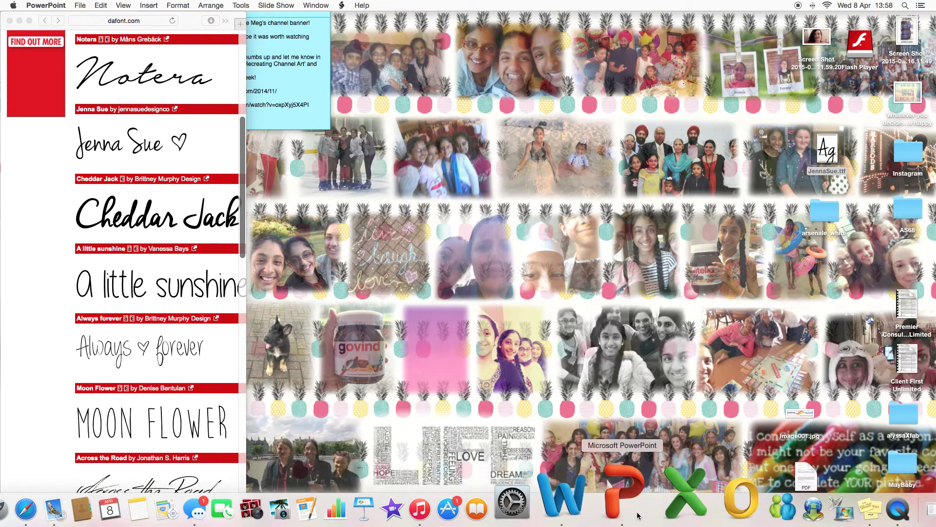
{"action": "right_click", "coordinate": [634, 509]}
{"action": "left_click", "coordinate": [650, 439]}
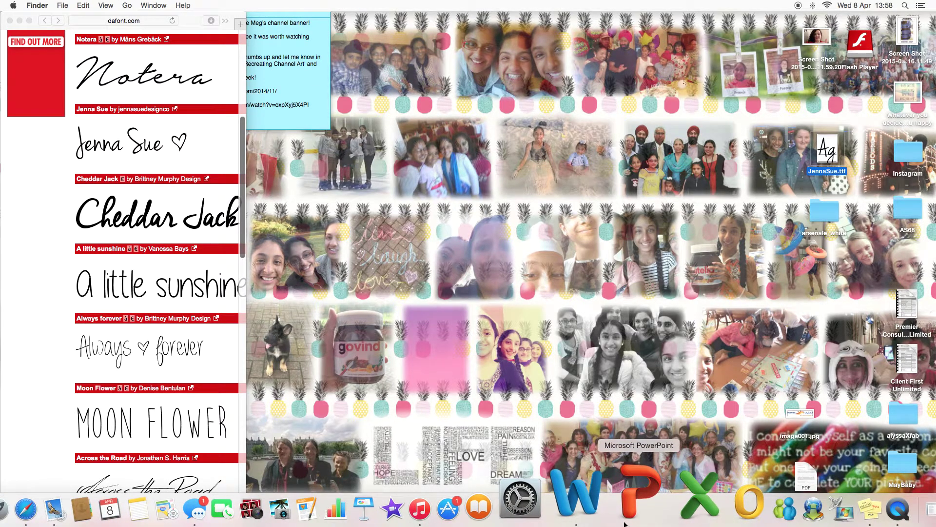
{"action": "mouse_move", "coordinate": [631, 503]}
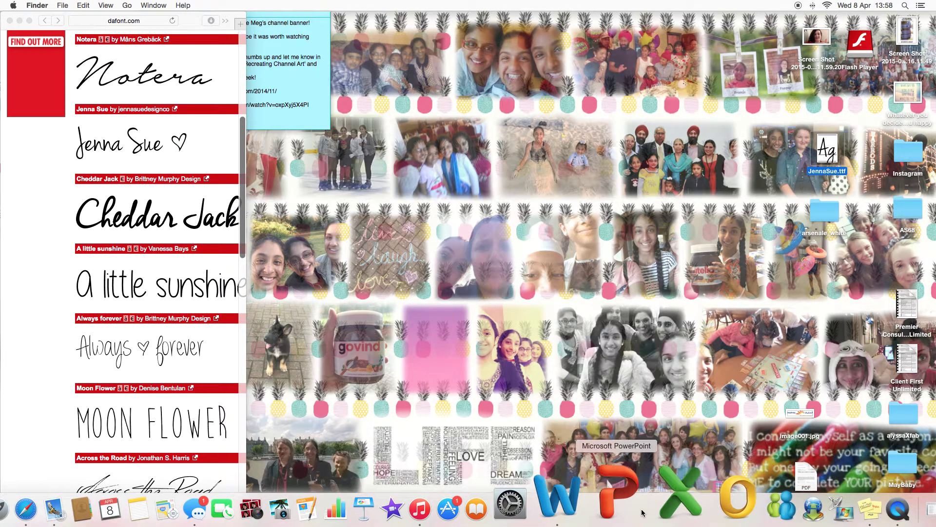
{"action": "left_click", "coordinate": [631, 503]}
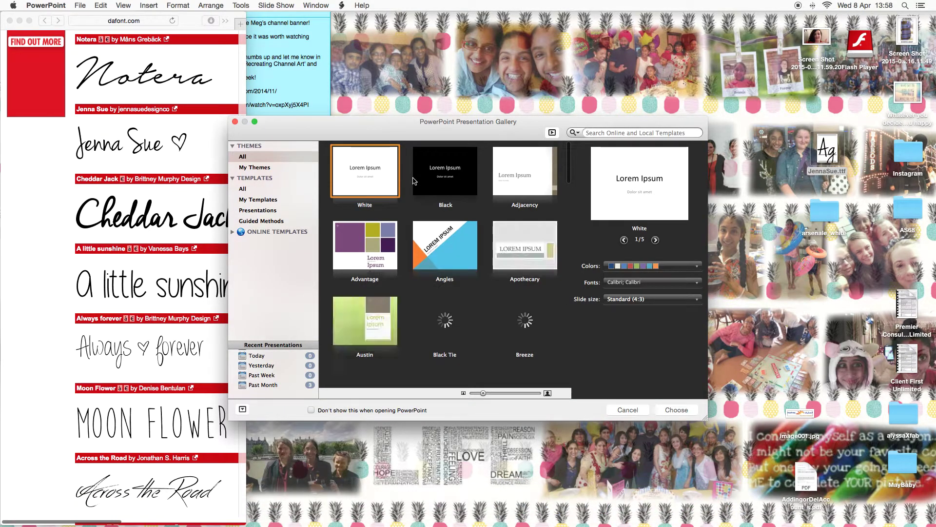
Step: Create a blank White presentation and set the slide title font to Jenna Sue
{"action": "double_click", "coordinate": [347, 174]}
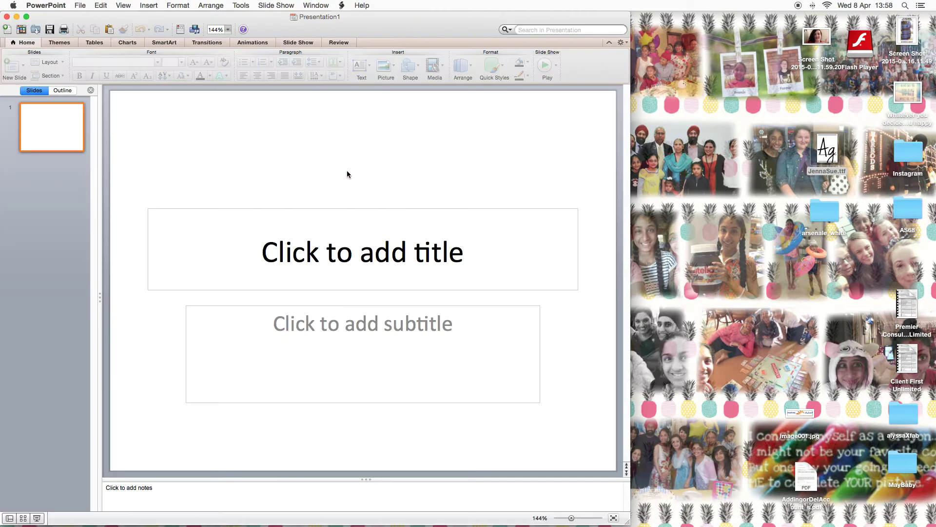
{"action": "left_click", "coordinate": [328, 254]}
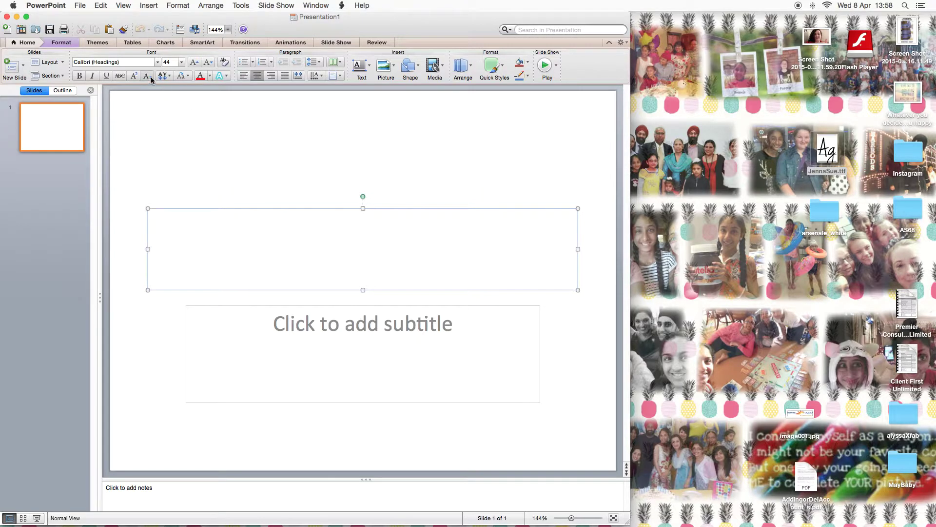
{"action": "left_click", "coordinate": [138, 63]}
{"action": "type", "text": "Jw"}
{"action": "key", "text": "BackSpace"}
{"action": "type", "text": "enna Sue"}
{"action": "key", "text": "Return"}
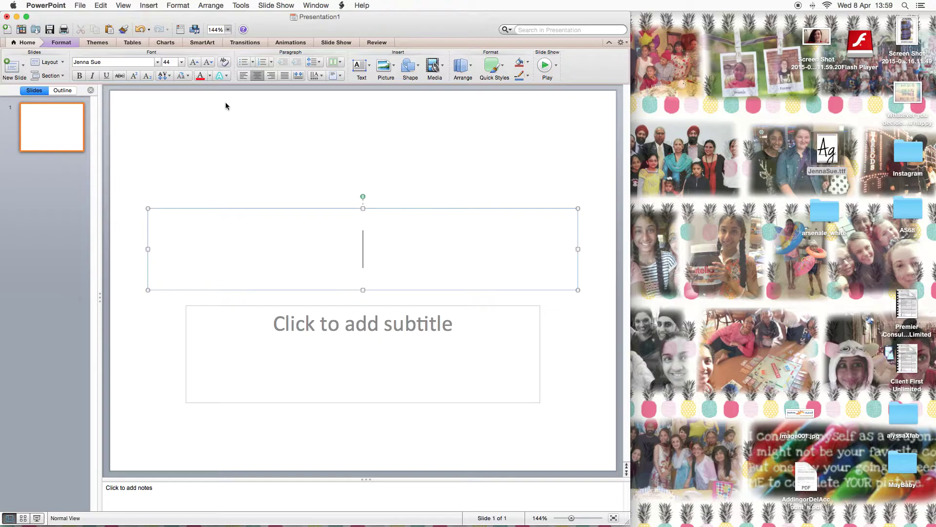
Step: Type the title 'Hi . This is JennaSue Font.' and correct JennaSue to Jenna Sue
{"action": "type", "text": "Hi "}
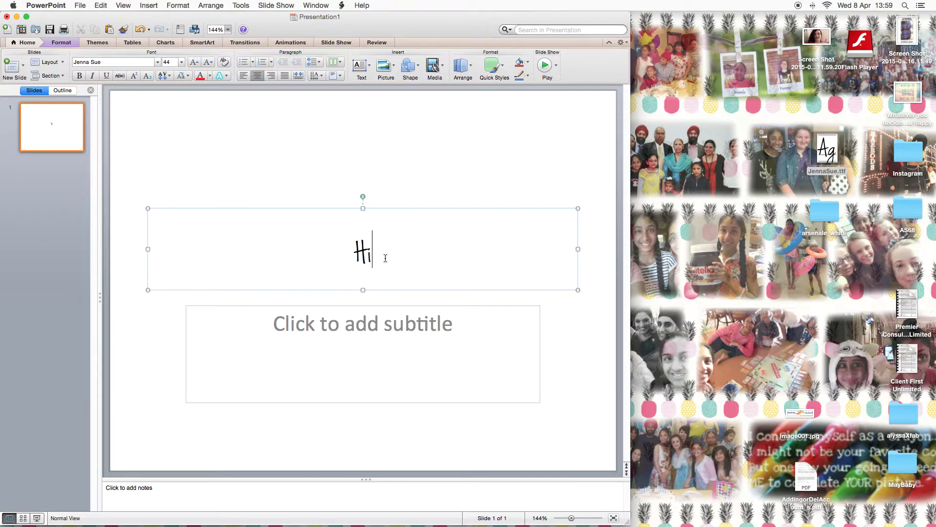
{"action": "type", "text": ". This "}
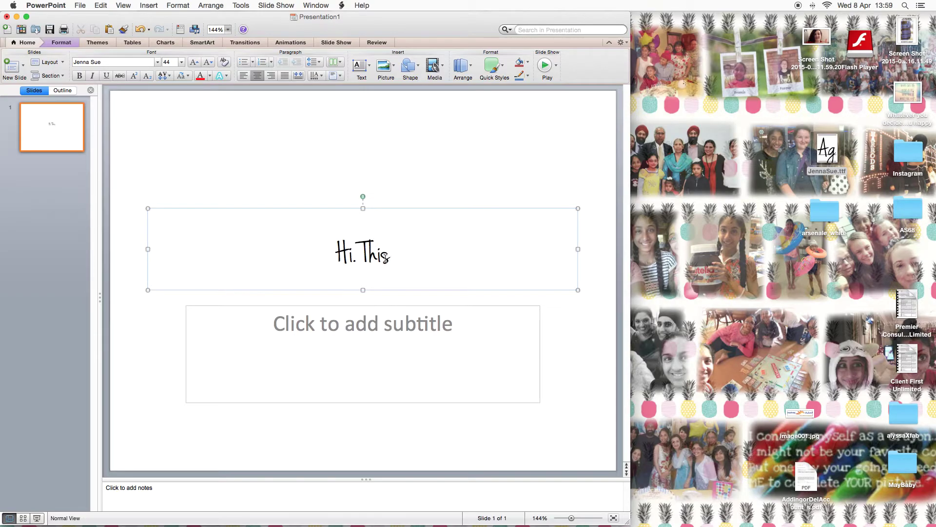
{"action": "type", "text": "is JennaSue Font"}
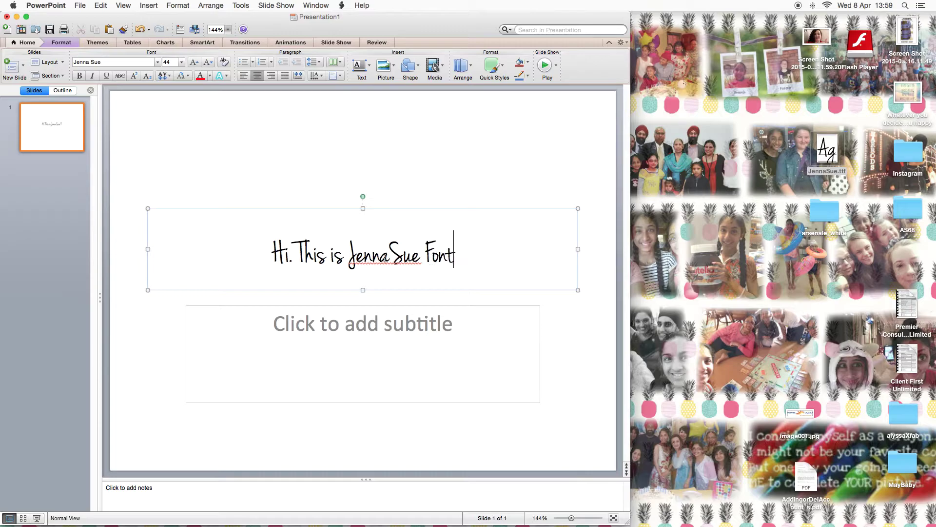
{"action": "type", "text": "."}
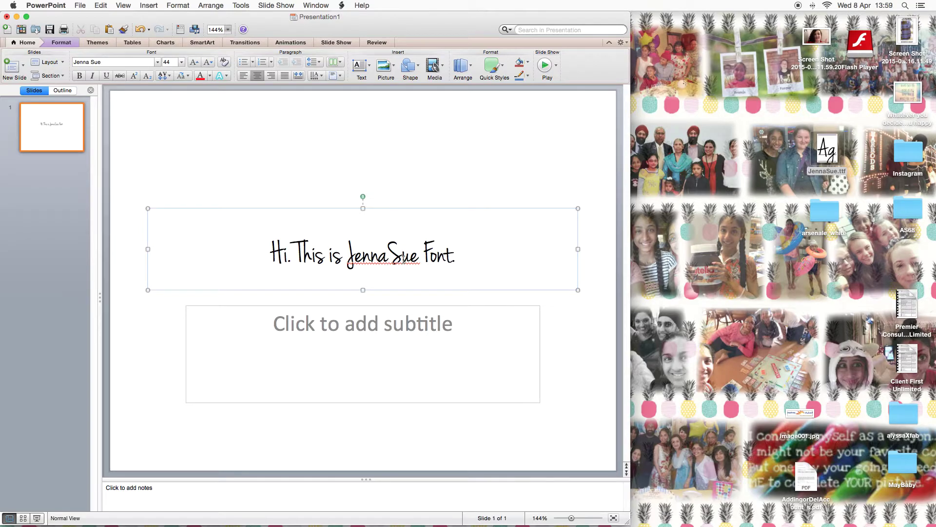
{"action": "key", "text": "Left"}
{"action": "key", "text": "Left"}
{"action": "key", "text": "Left"}
{"action": "key", "text": "Left"}
{"action": "key", "text": "Left"}
{"action": "key", "text": "Left"}
{"action": "key", "text": "Left"}
{"action": "key", "text": "Left"}
{"action": "right_click", "coordinate": [398, 254]}
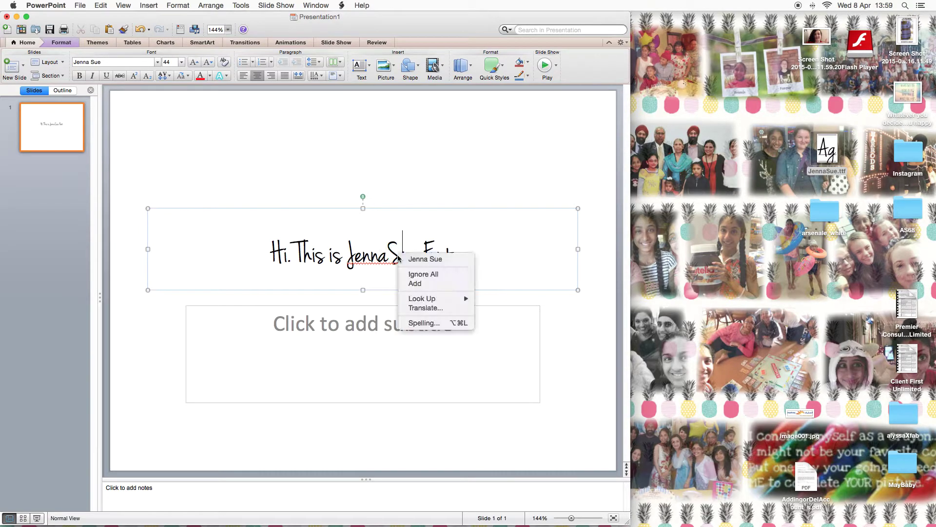
{"action": "left_click", "coordinate": [450, 263]}
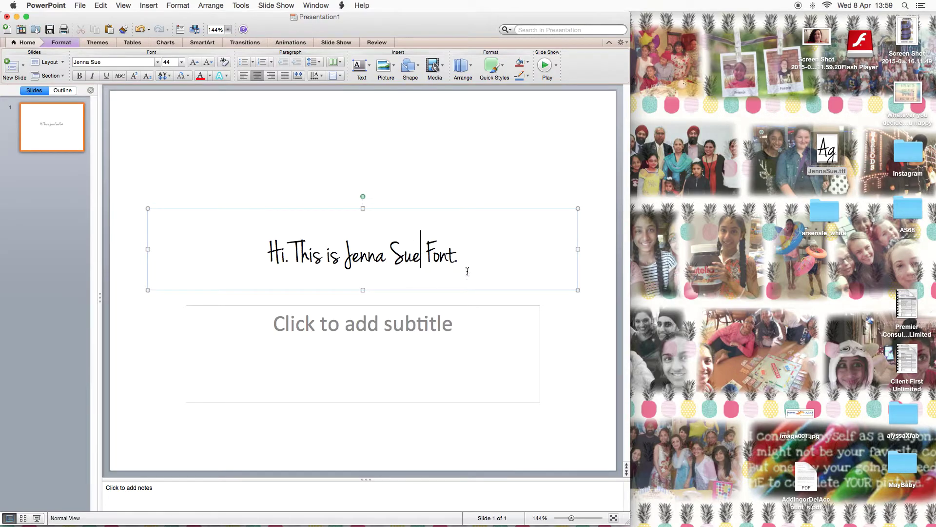